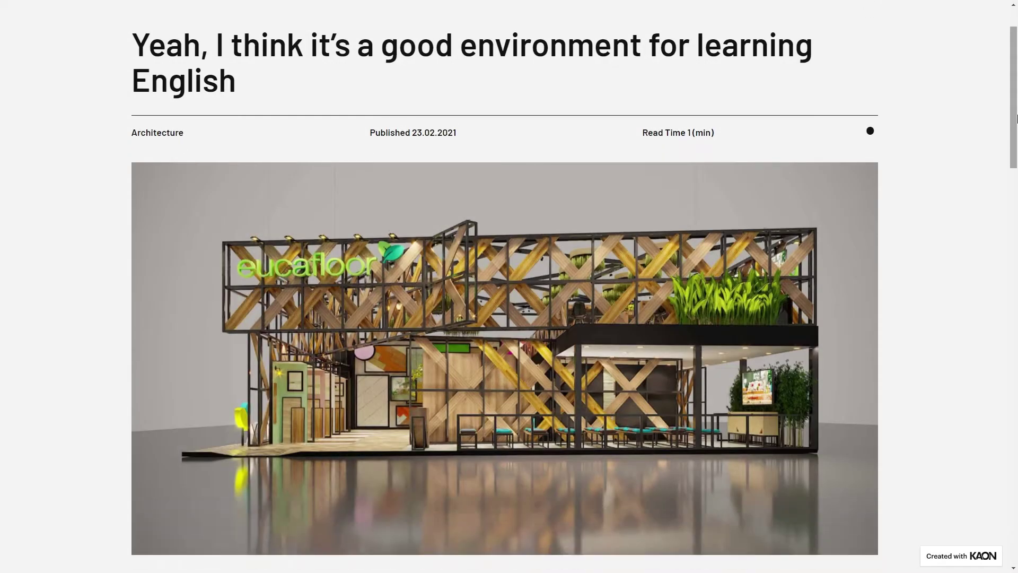
scroll(1016, 118, down, 6)
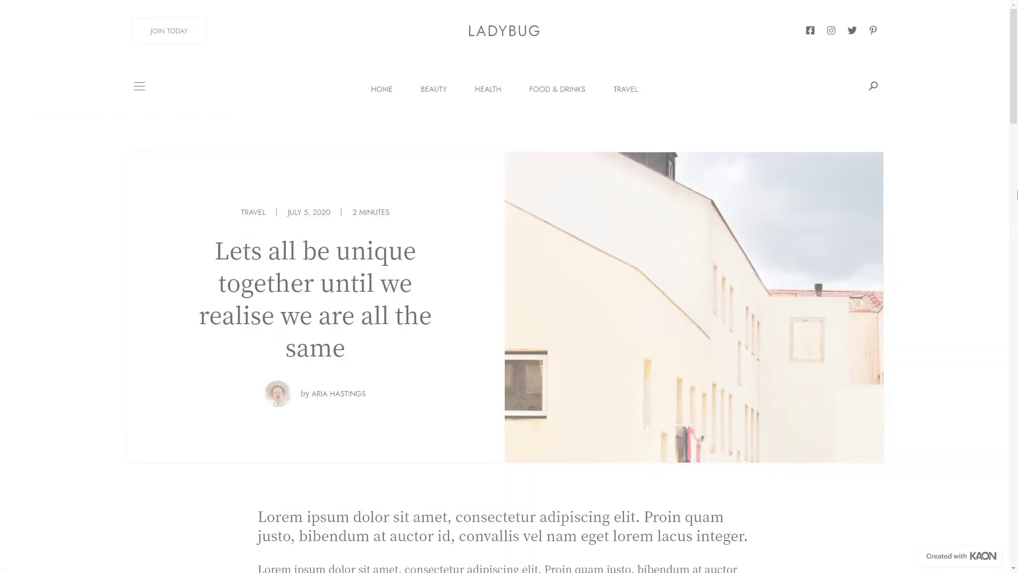
scroll(1016, 195, down, 5)
scroll(1016, 195, down, 13)
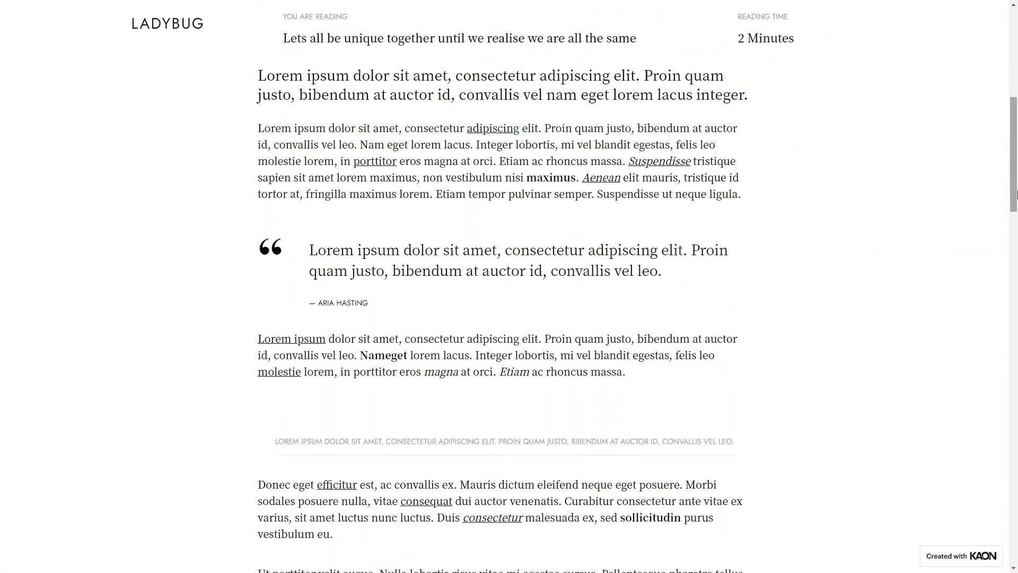
scroll(1016, 195, down, 8)
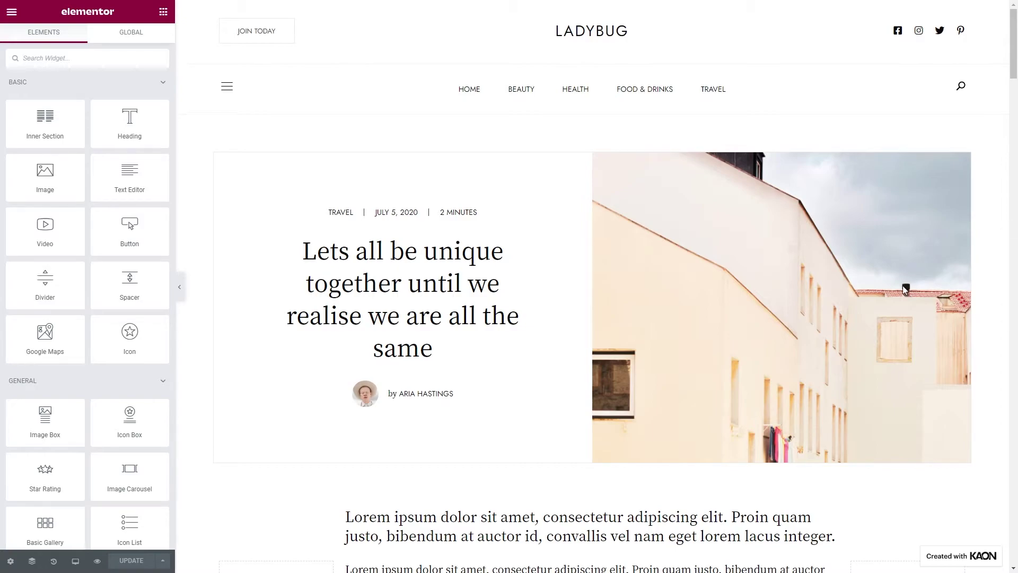
Search the widgets for "block" and place a Blockquote between the first two paragraphs below the image gallery
scroll(862, 307, down, 20)
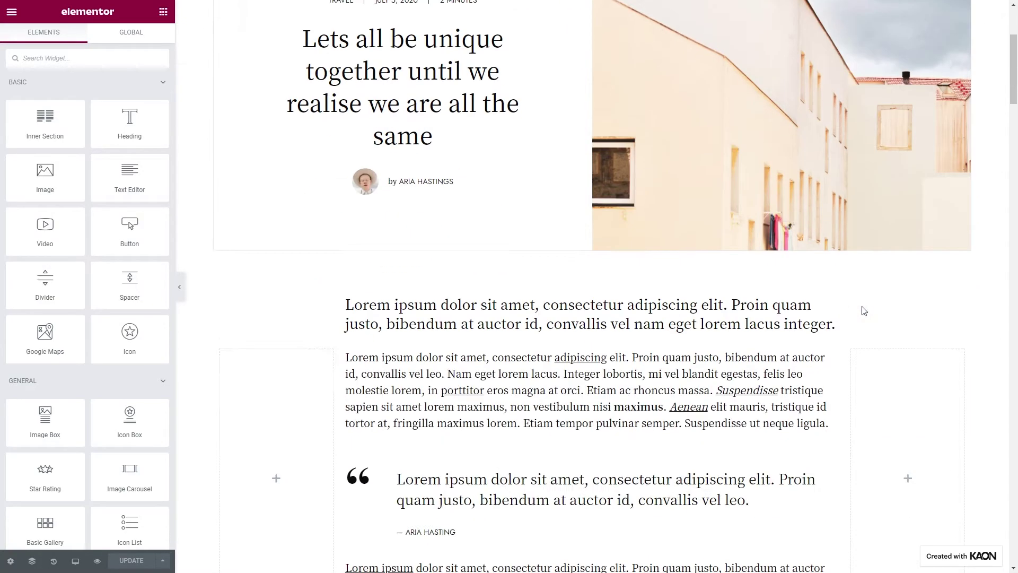
scroll(862, 307, down, 15)
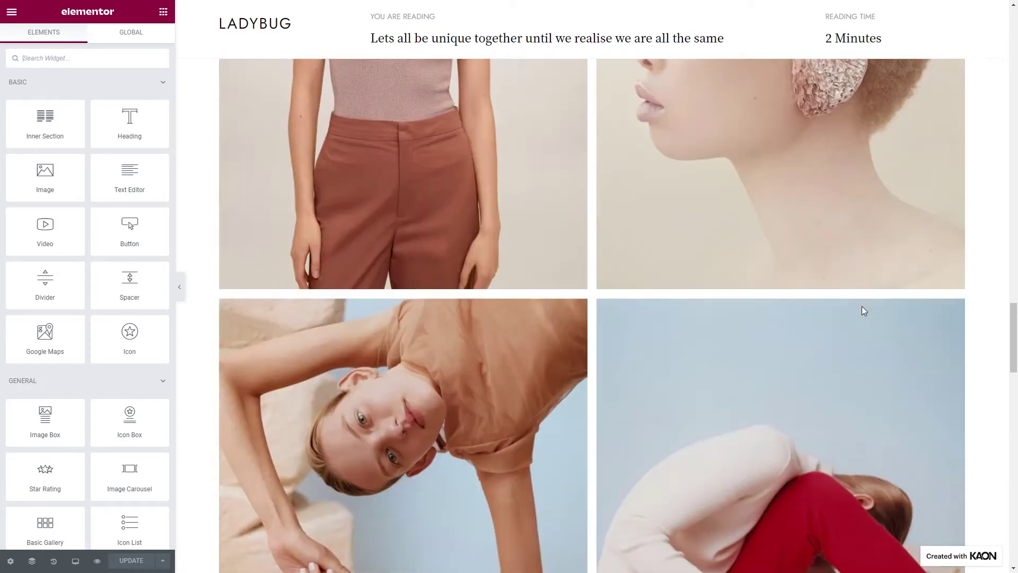
text(aock)
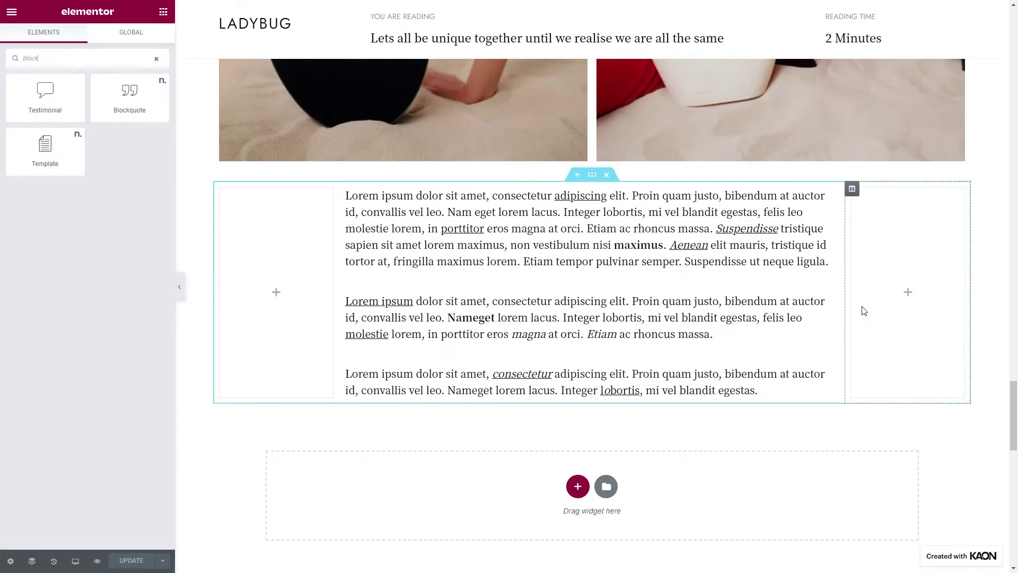
drag(144, 103, 455, 279)
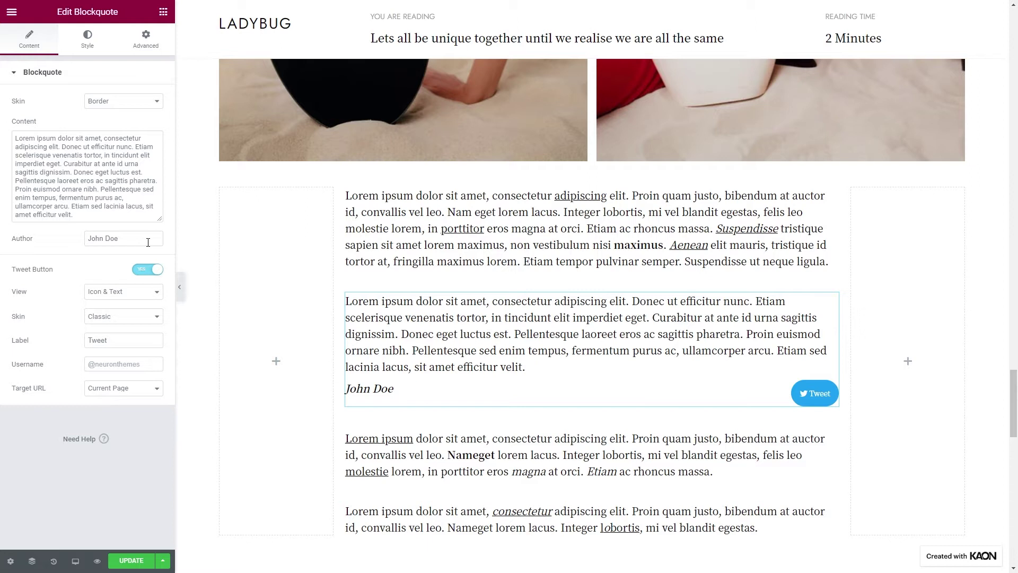
Try the Quotation, Boxed and Clean skins on the blockquote
click(118, 104)
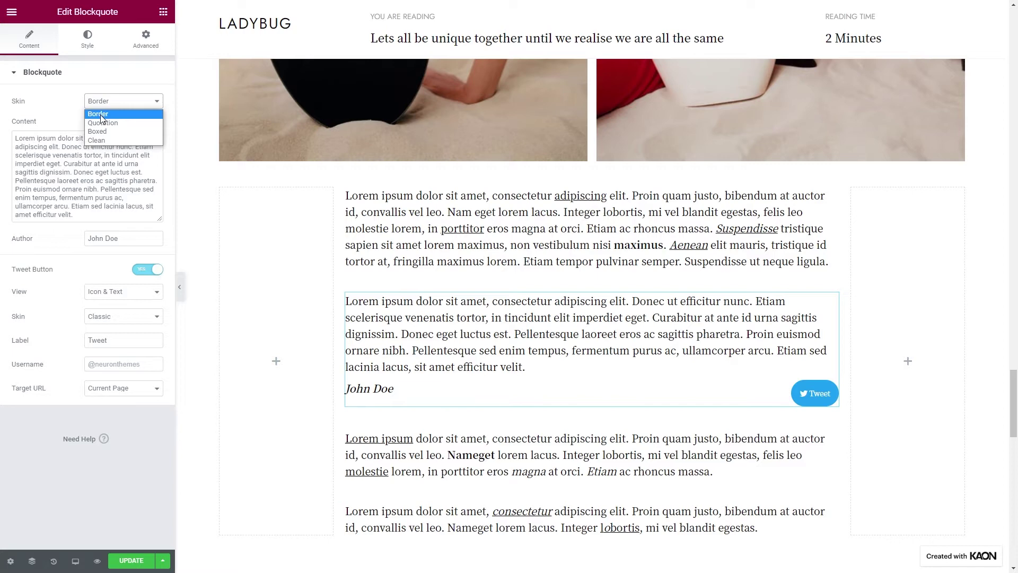
click(103, 123)
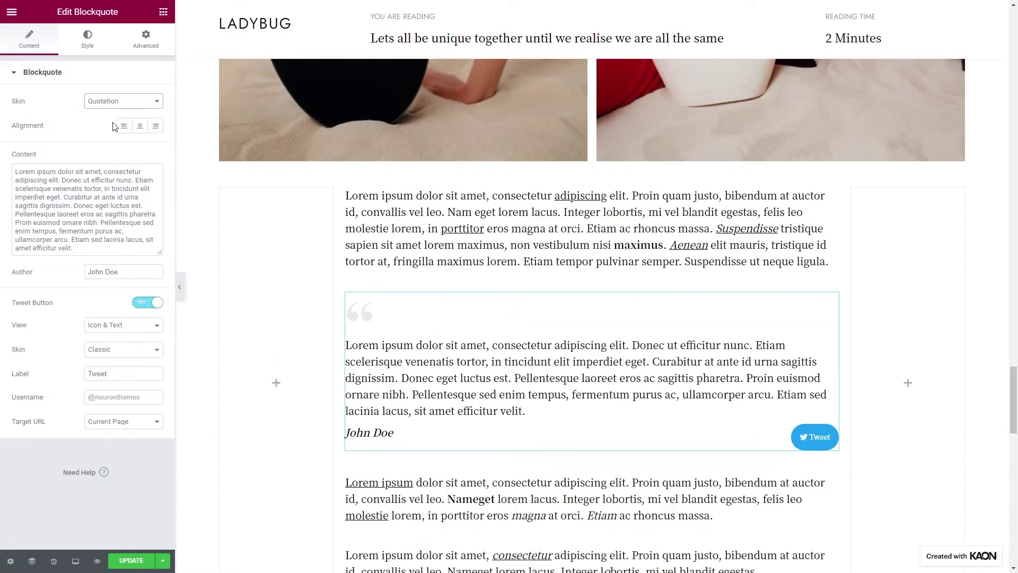
click(109, 106)
click(106, 131)
click(109, 105)
click(103, 141)
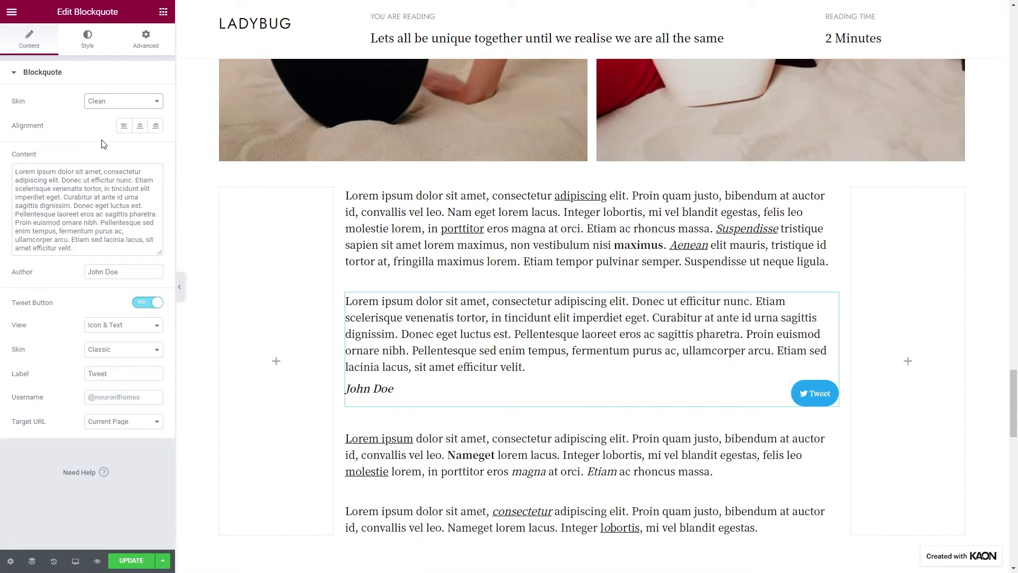
Set the blockquote's skin to Boxed and its alignment to Left
click(108, 106)
click(109, 131)
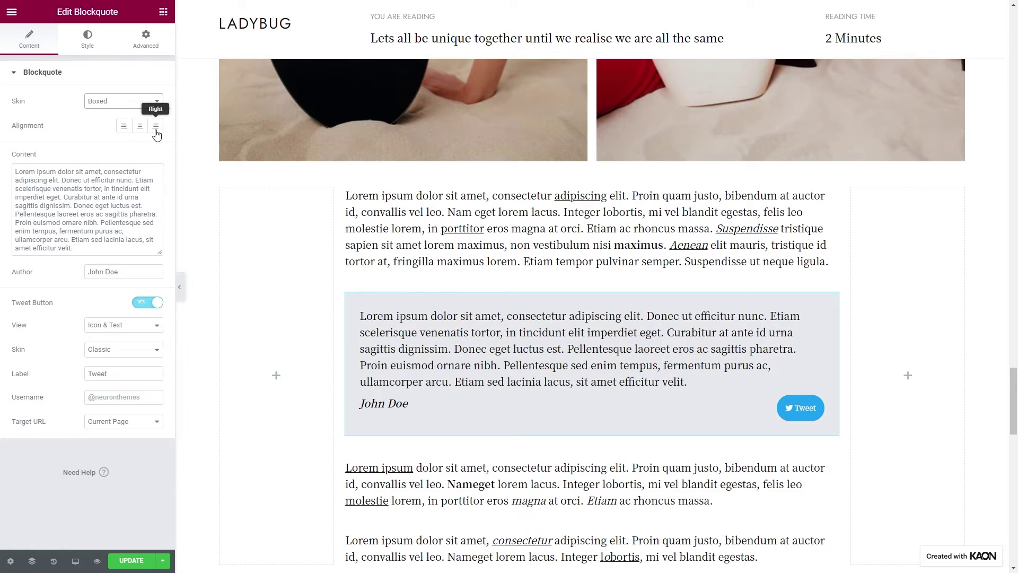
click(123, 127)
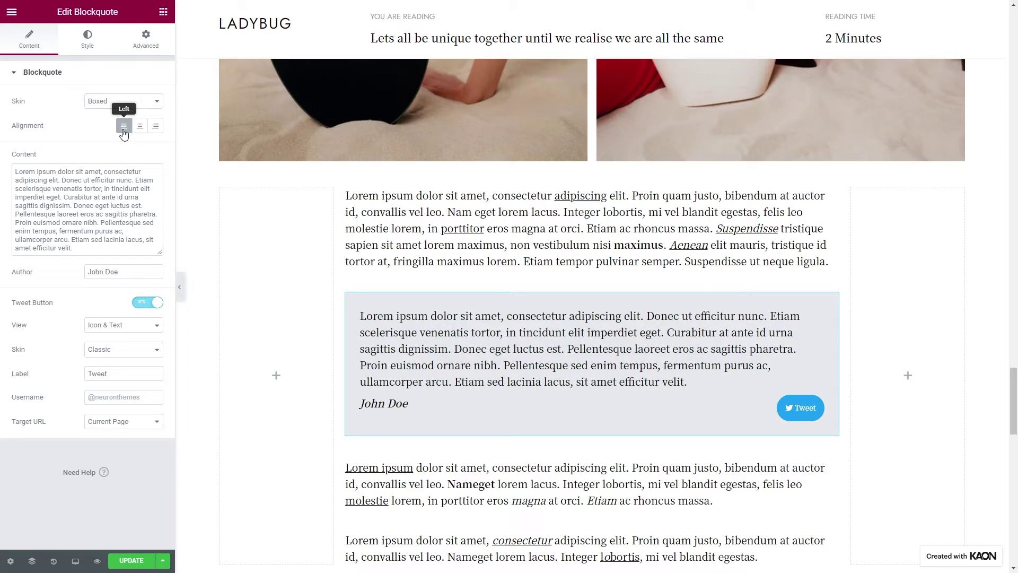
Replace the quote with "Twenty years from now you will be more disappointed by the things you didn't do, than the ones you did do." by "— Mark Twain"
click(95, 207)
key(ctrl+a)
text(Twenty years from now you will be more disappointed by the things you didn't do, than the ones you did do.)
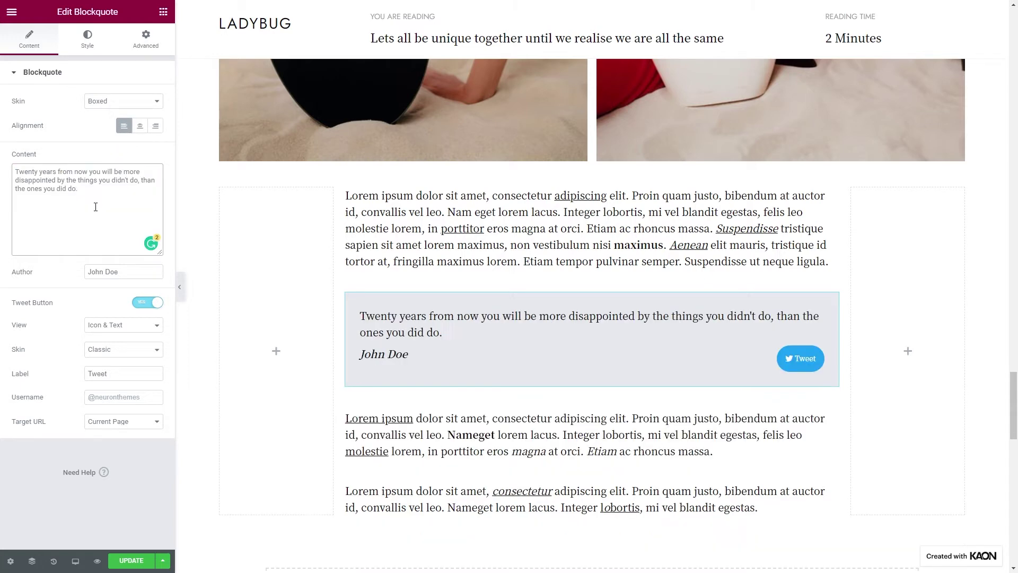
click(125, 272)
key(ctrl+a)
text(— Mark Twain)
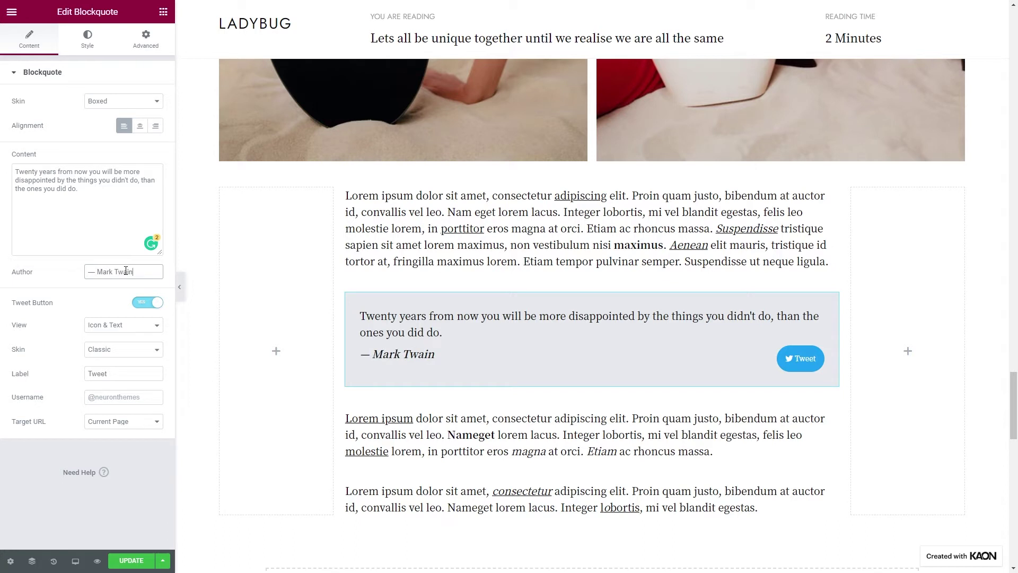
Toggle the tweet button off and on, and try its Icon and Text views before restoring Icon & Text
click(150, 303)
click(150, 303)
click(122, 327)
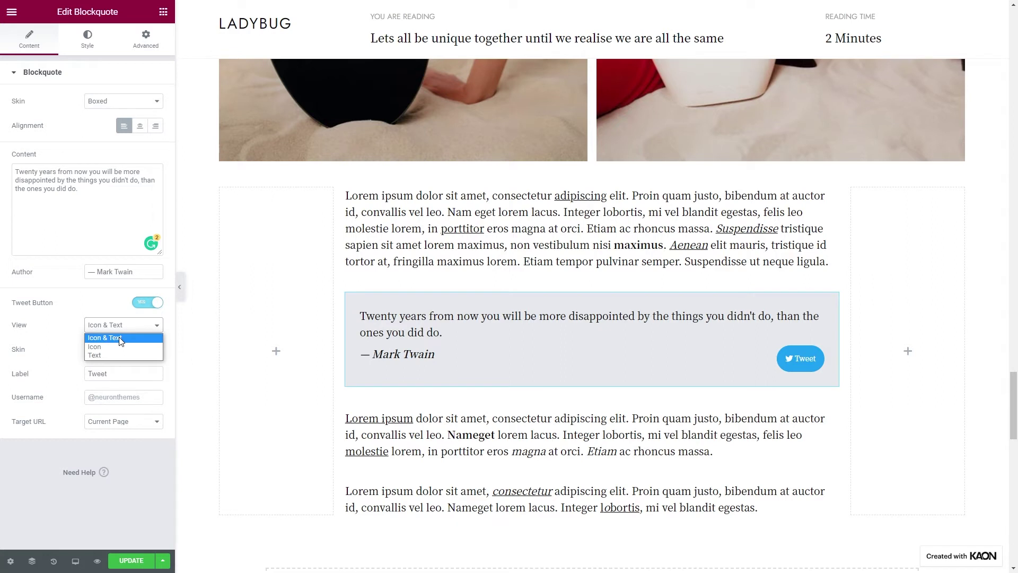
click(121, 346)
click(141, 324)
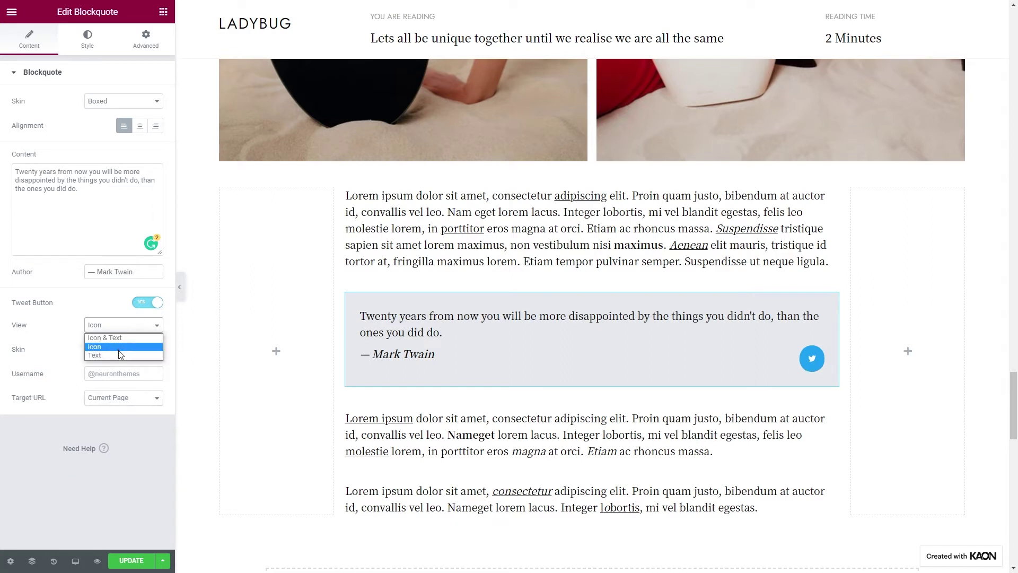
click(120, 355)
click(124, 325)
click(121, 338)
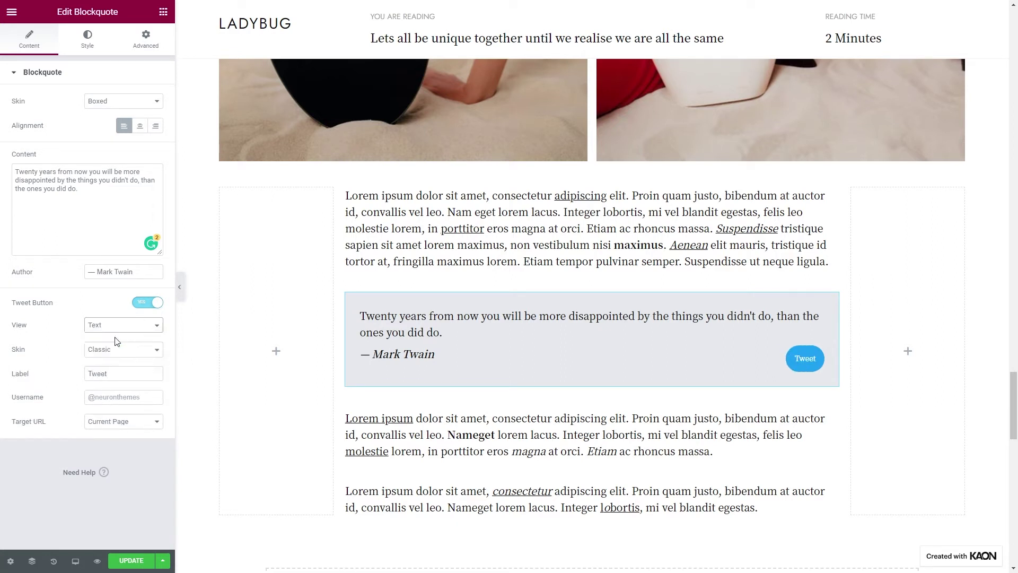
Try alternative tweet button skins such as Link, and return to Classic
click(118, 354)
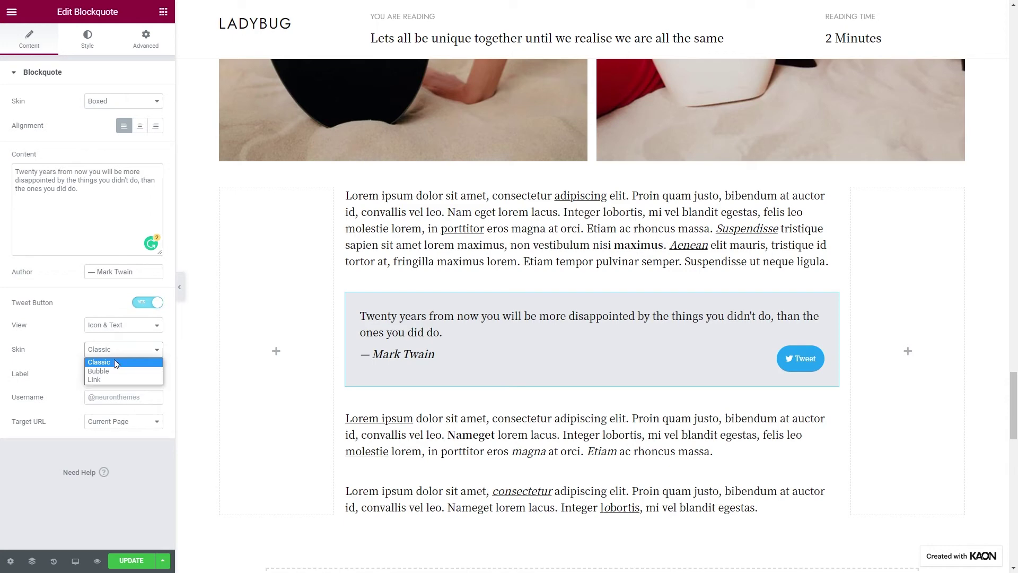
click(115, 362)
click(117, 349)
click(107, 379)
click(112, 352)
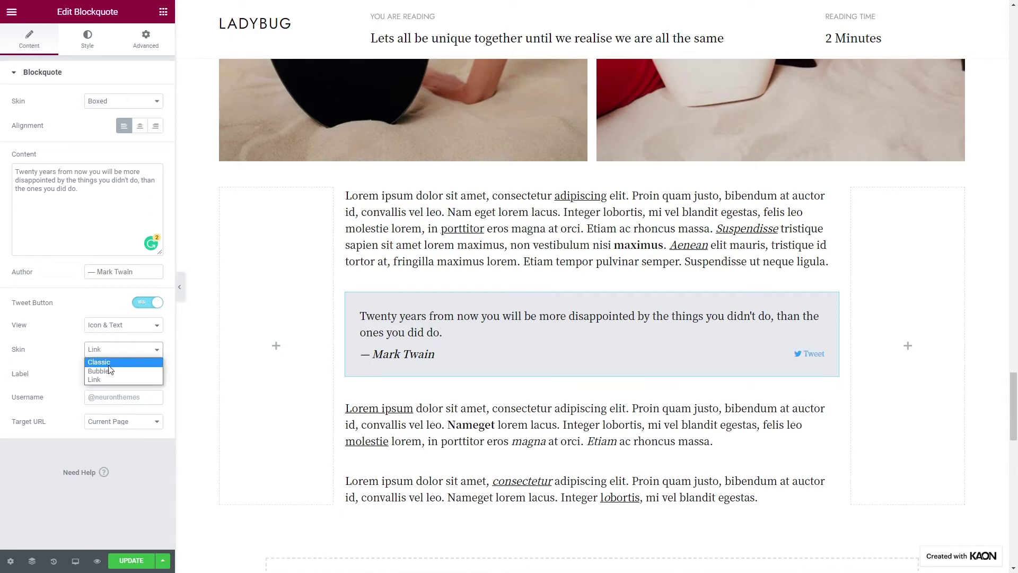
click(110, 362)
click(127, 375)
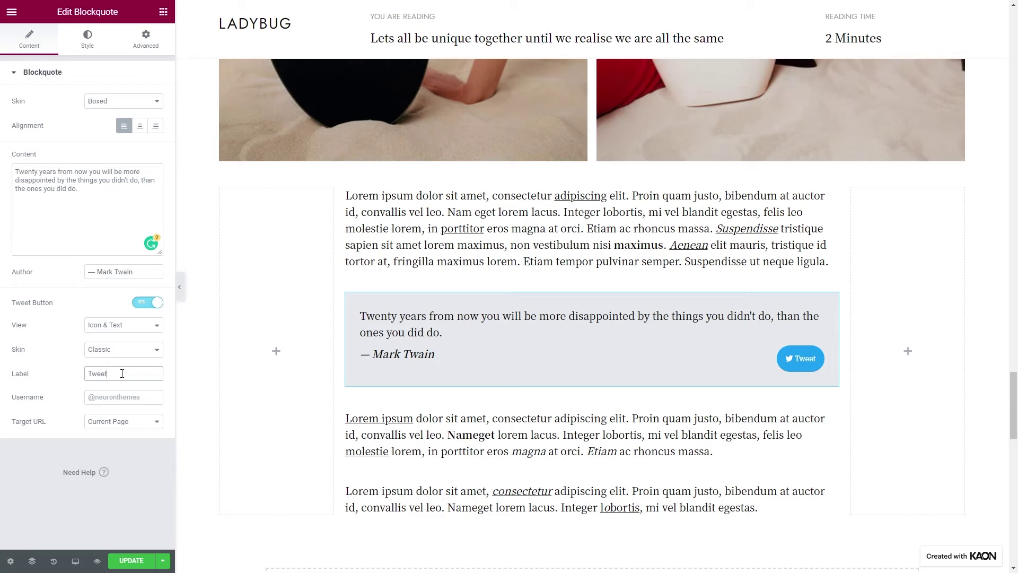
click(117, 397)
text(@neuronthemes)
click(136, 424)
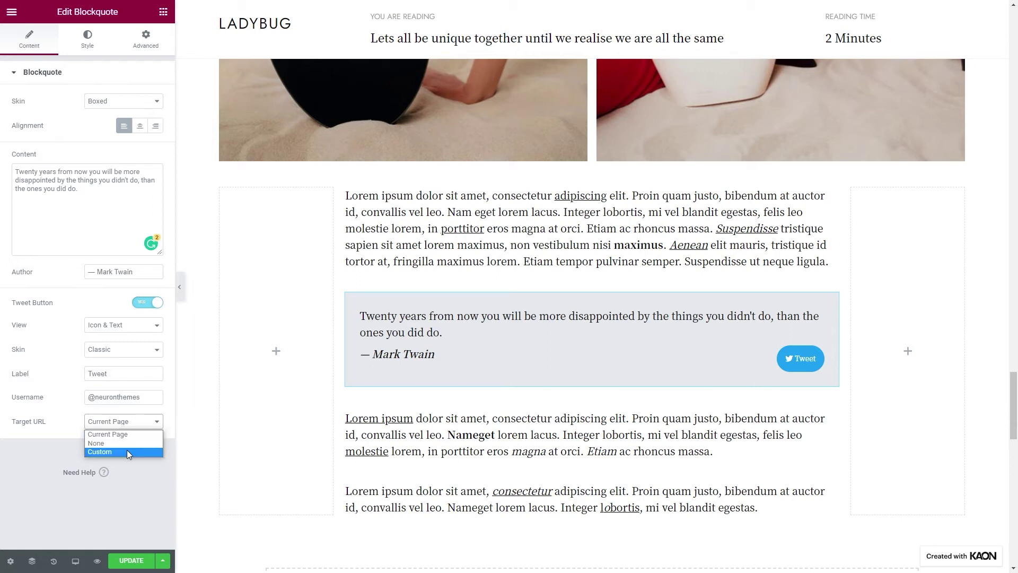
click(127, 438)
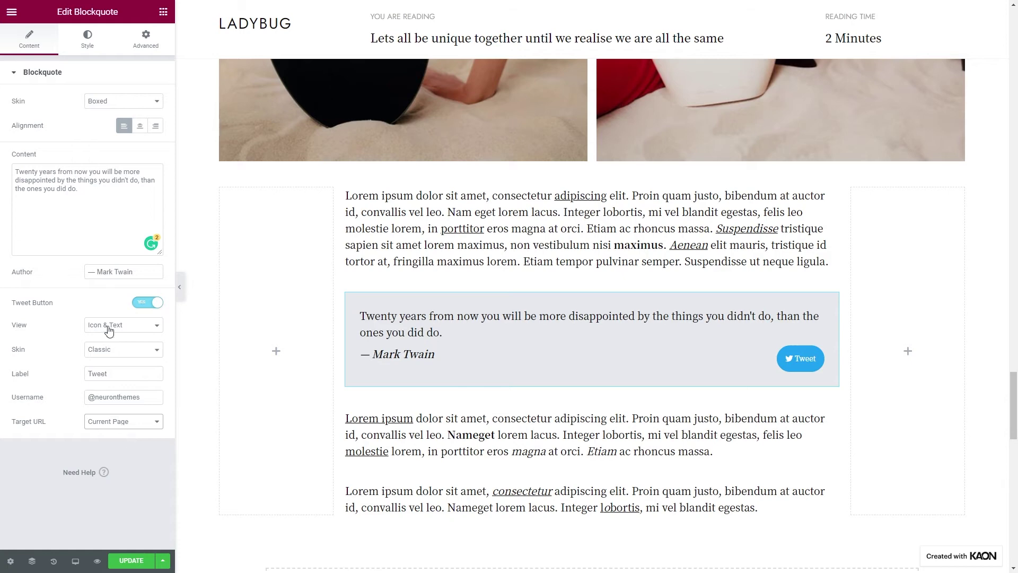
Style the quote content with the White global color, the Blockquote Content global font and a gap of 32
click(101, 42)
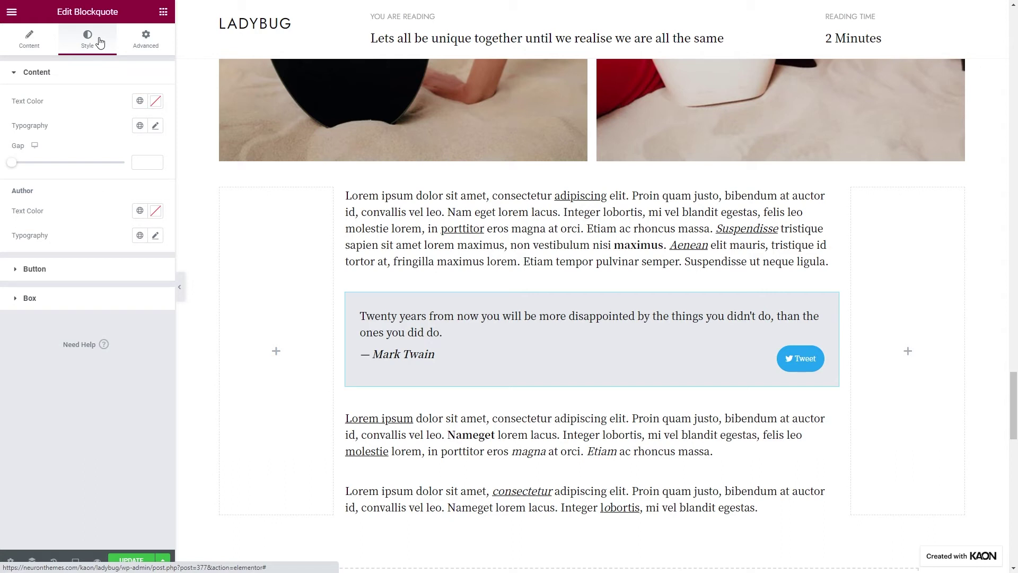
click(140, 100)
click(78, 237)
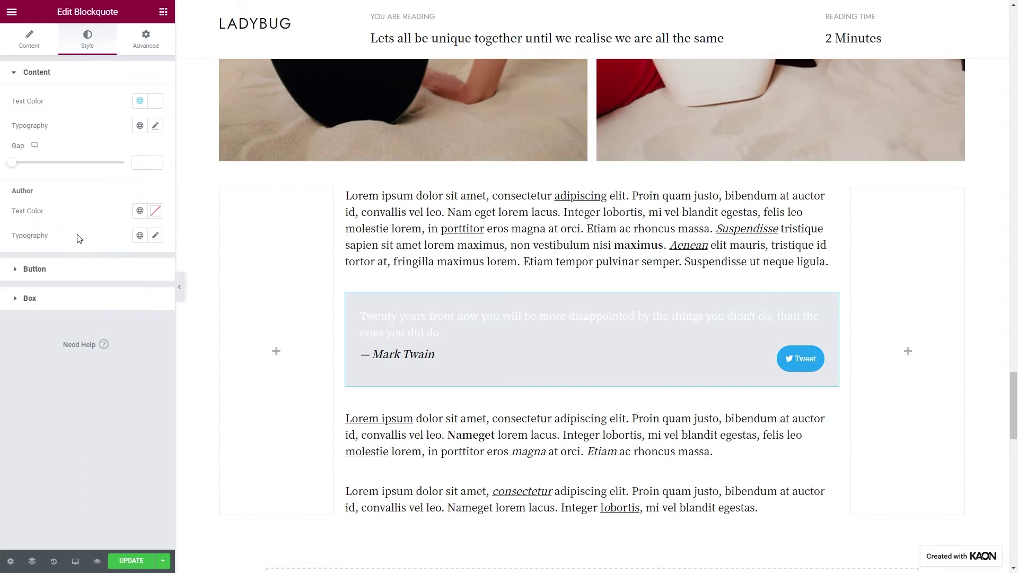
click(139, 125)
scroll(118, 225, down, 3)
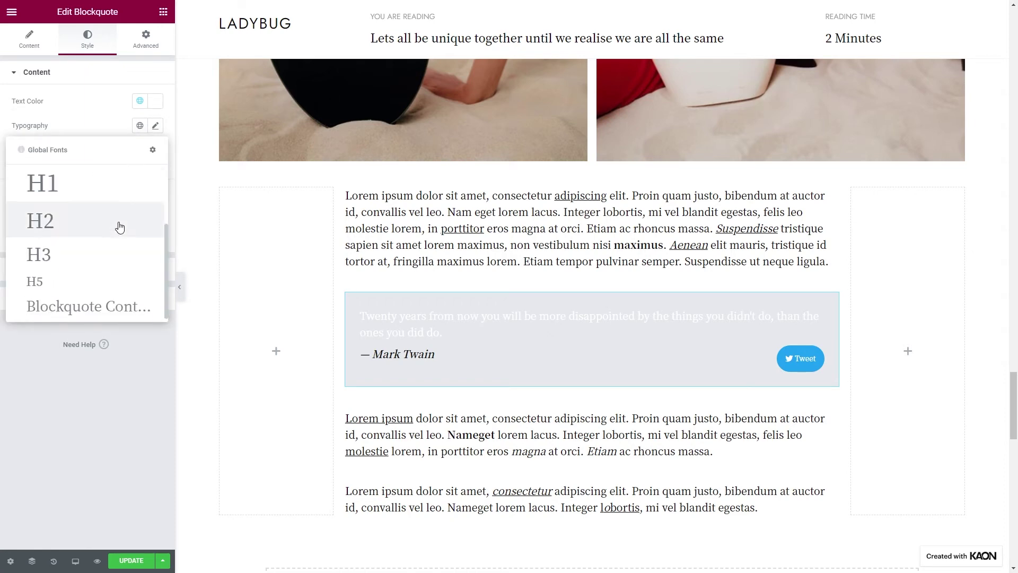
click(119, 307)
click(147, 163)
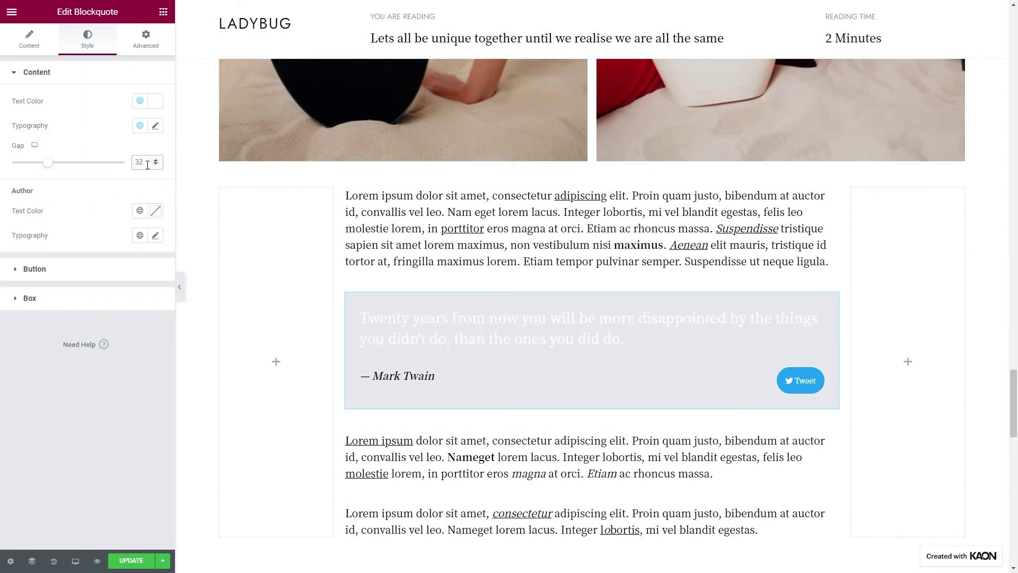
Give the blockquote's author the White global text color and a small uppercase global font
click(140, 211)
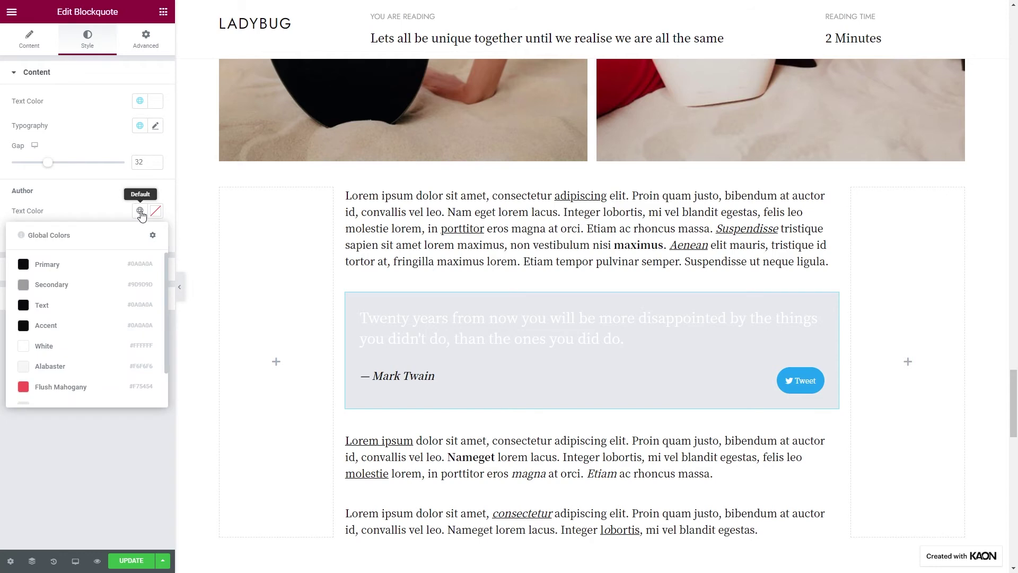
click(87, 347)
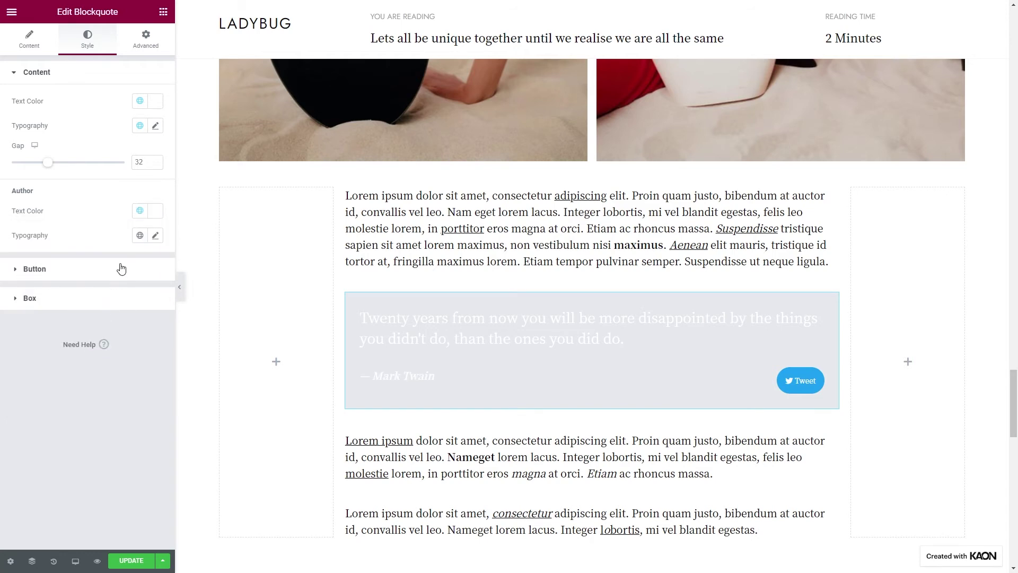
click(138, 237)
click(90, 352)
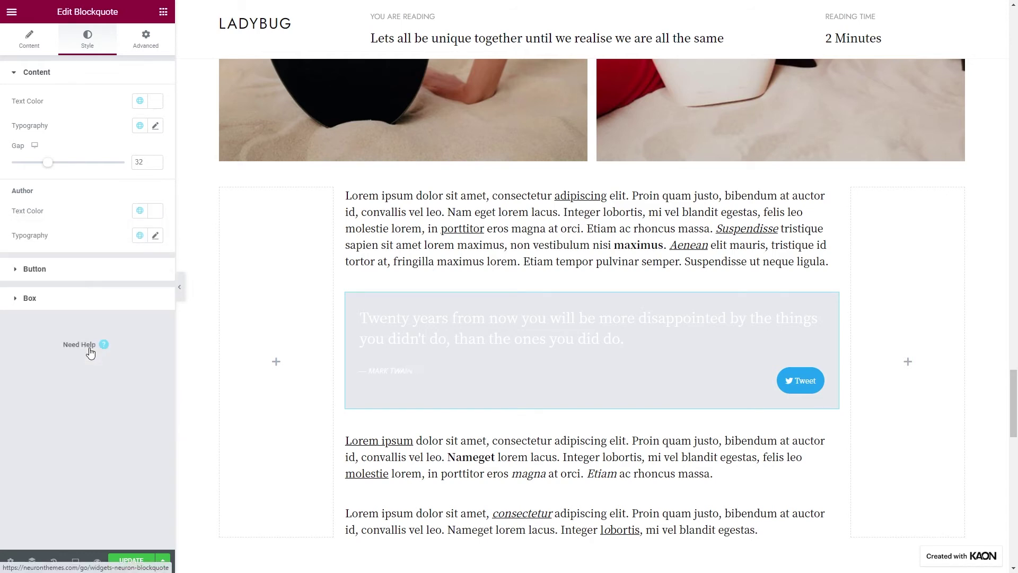
Set the tweet button's border radius to 0 px
click(75, 276)
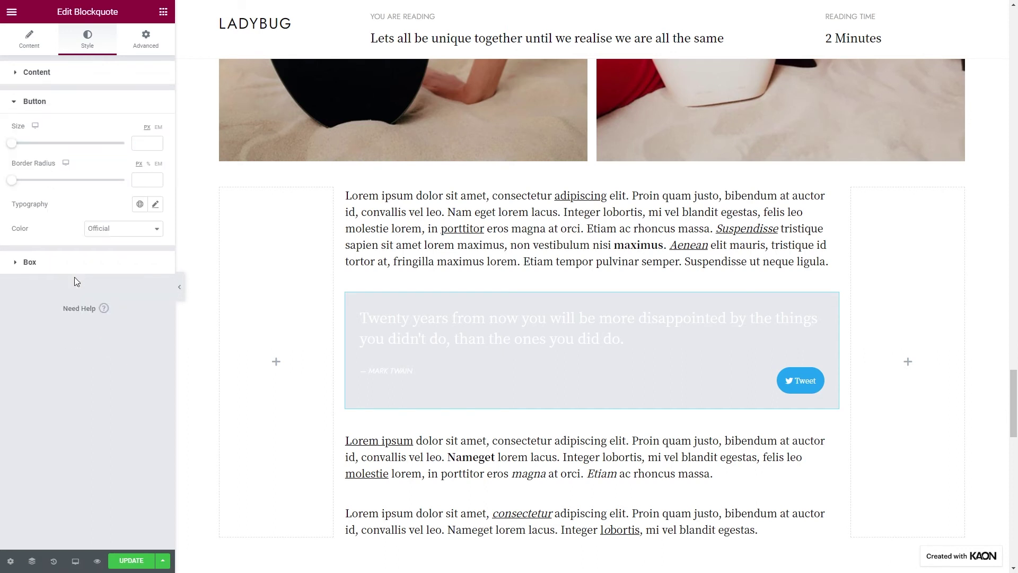
click(141, 142)
click(145, 178)
text(0)
Apply the uppercase Jost global font to the tweet button and set its font size to 12 px
click(140, 204)
click(106, 321)
click(155, 203)
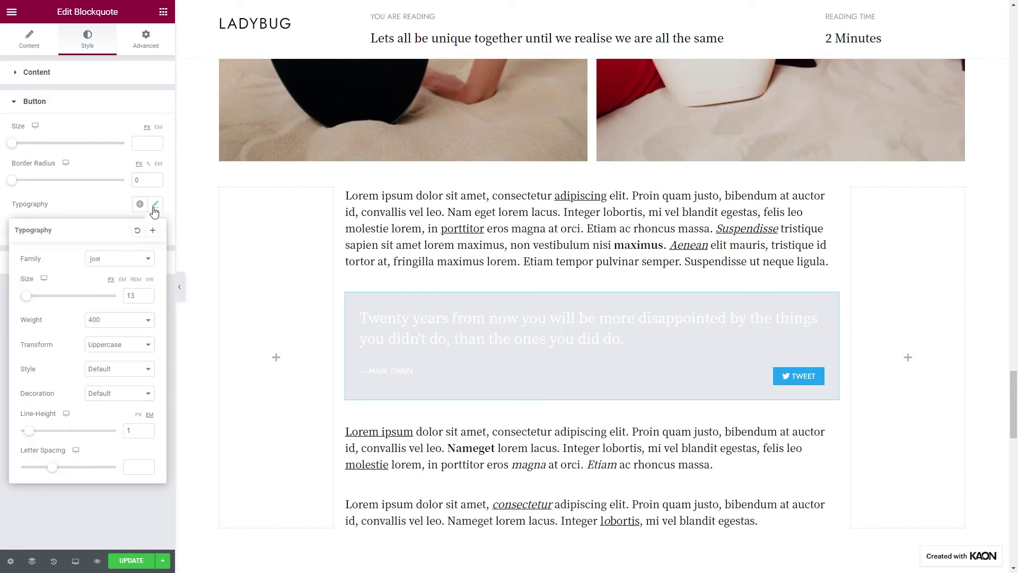
click(148, 295)
text(12)
click(112, 210)
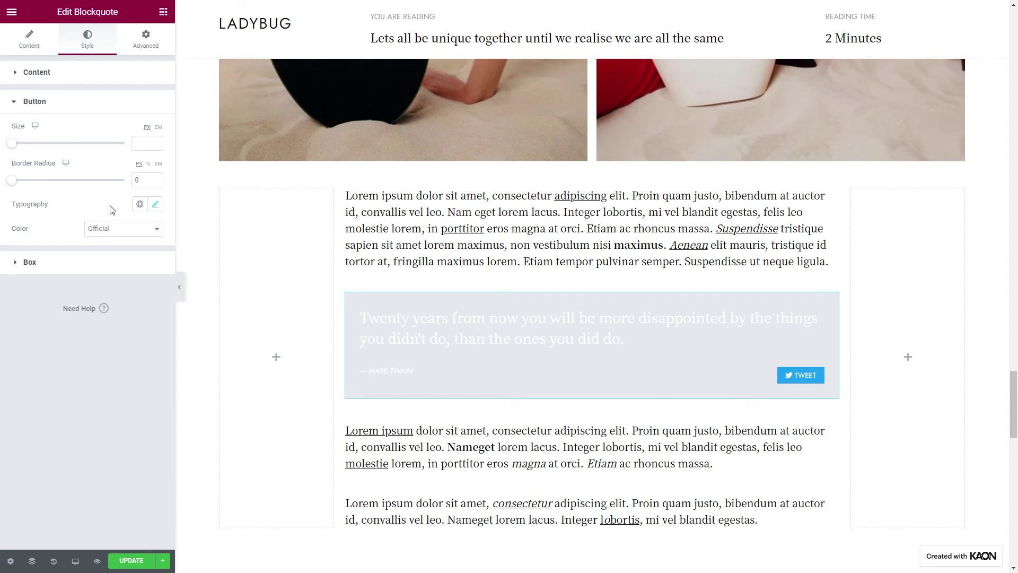
Switch the tweet button's color to Custom and set its normal text color to the black global color
click(124, 233)
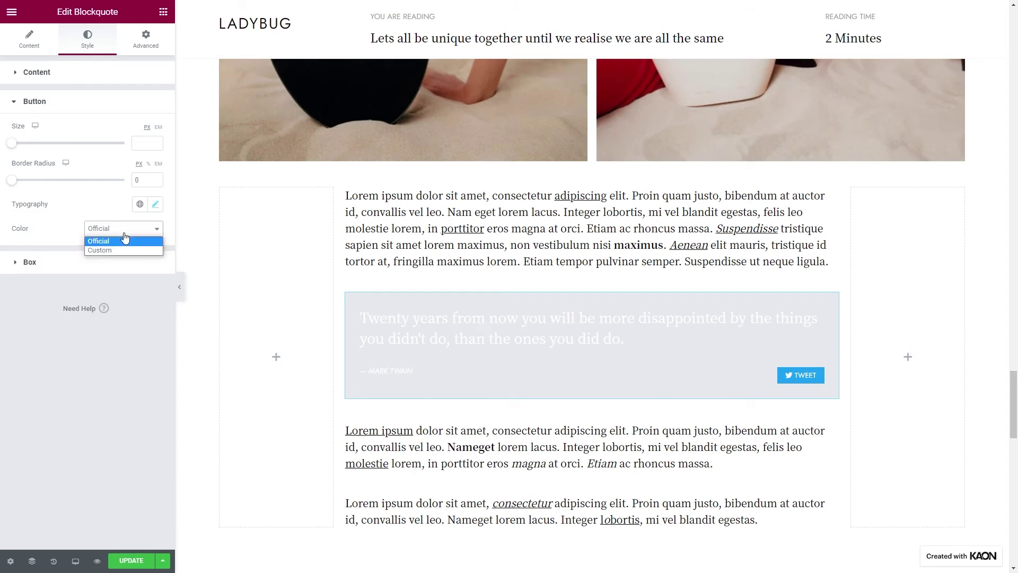
click(107, 250)
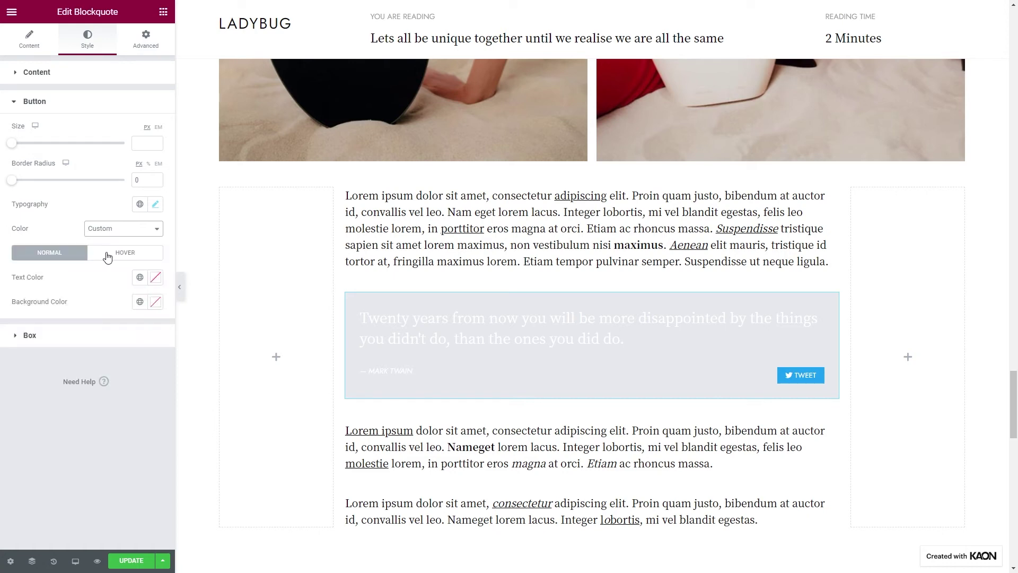
click(139, 277)
click(103, 335)
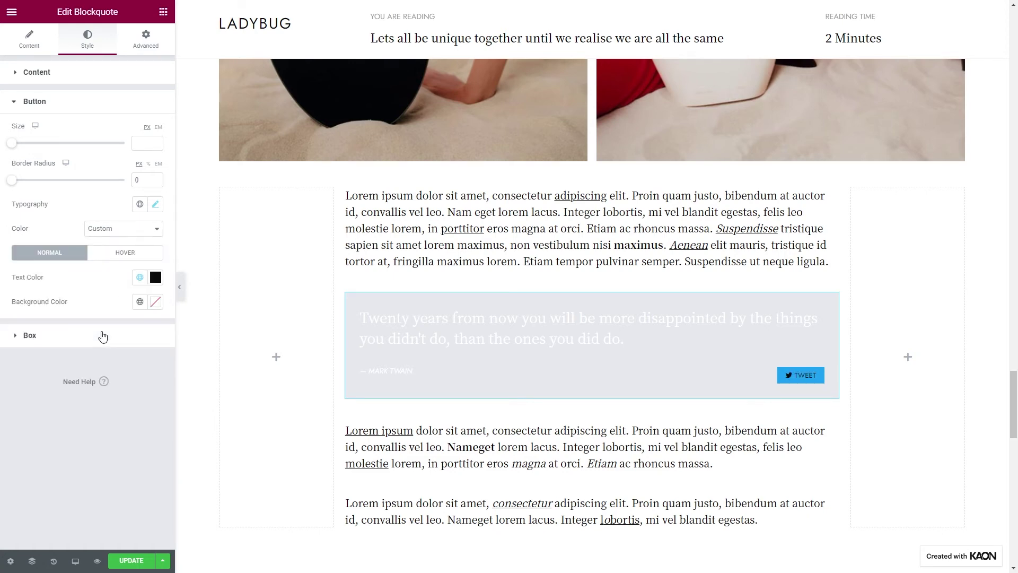
Set the tweet button's normal background color to the White global color
click(139, 301)
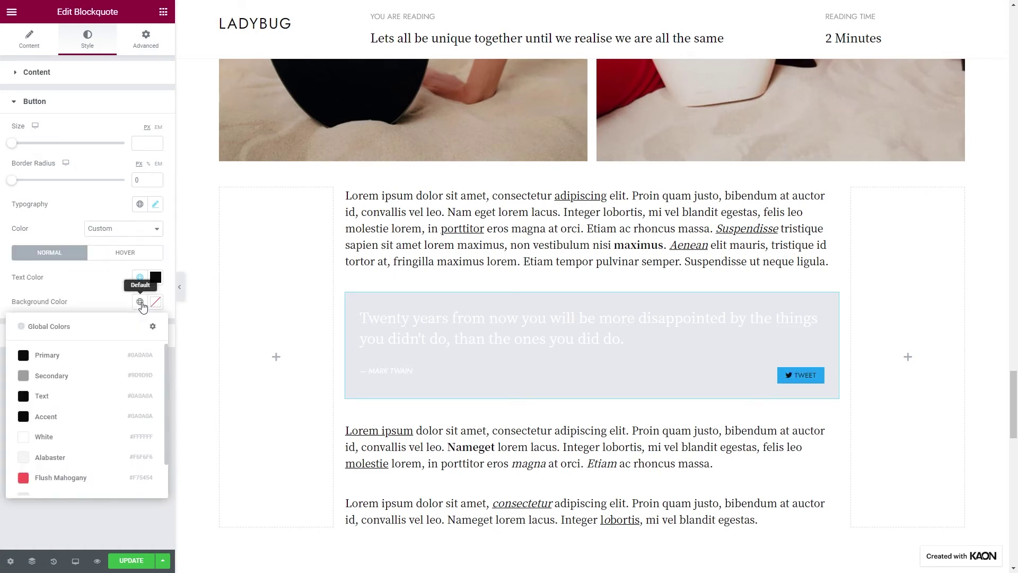
click(77, 438)
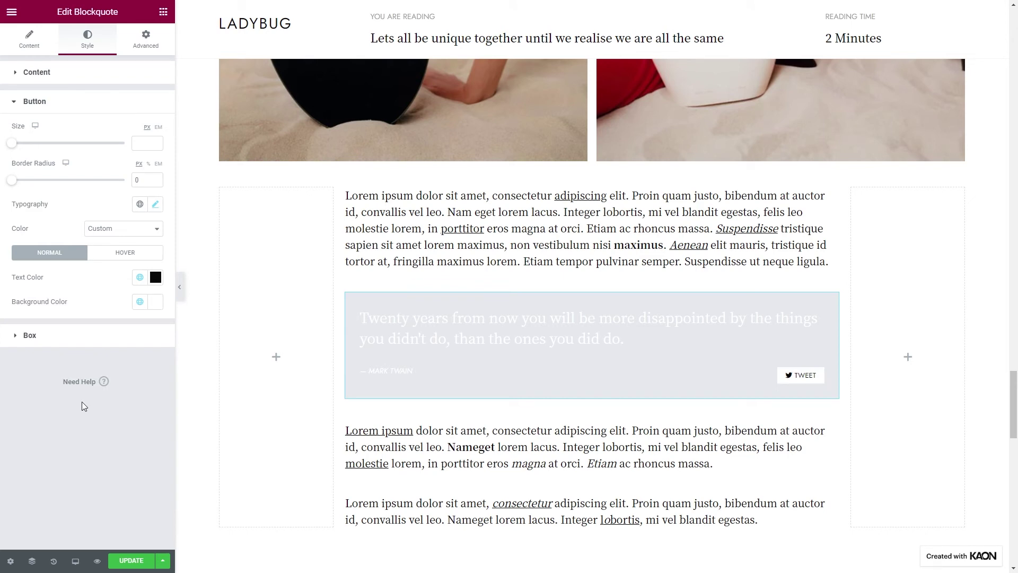
Set the blockquote box's padding to 48 and its normal background color to the black global color
click(83, 339)
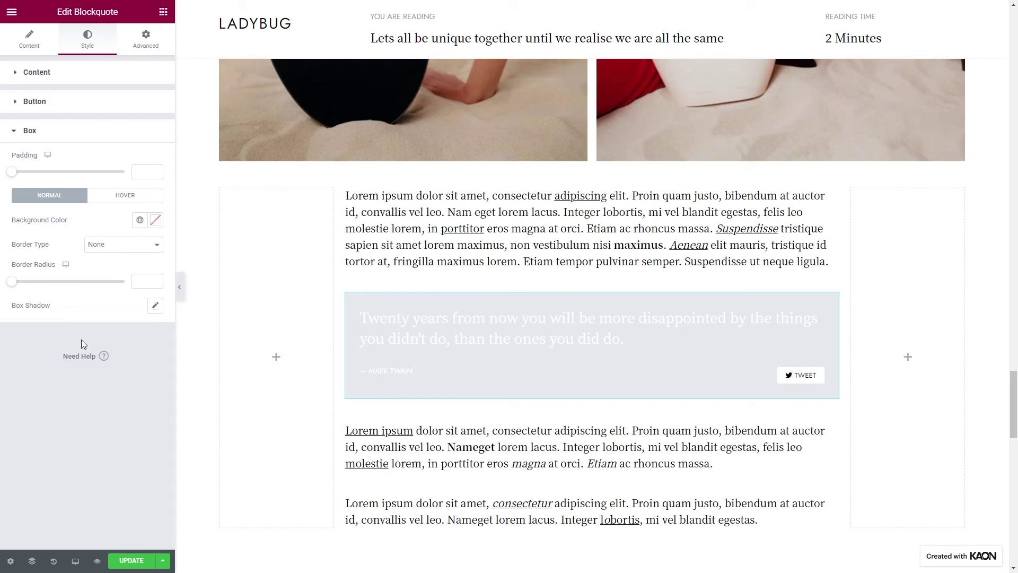
click(140, 172)
text(40)
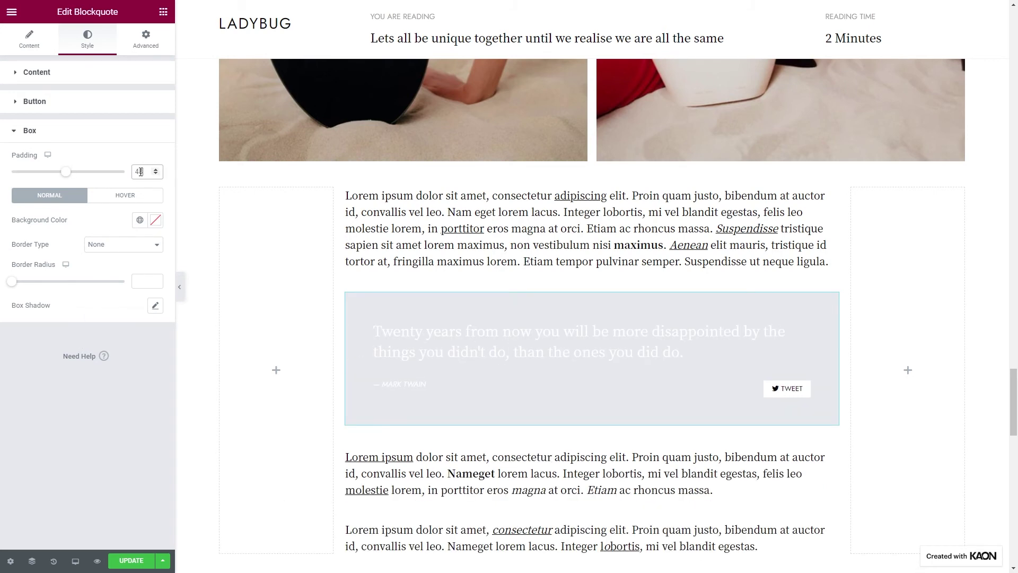
click(140, 219)
click(111, 278)
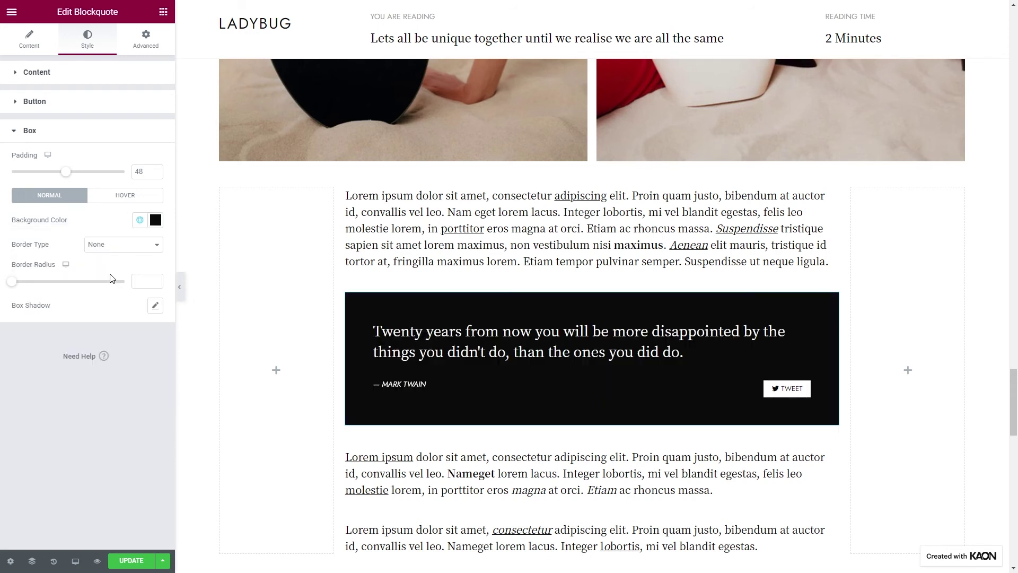
click(127, 247)
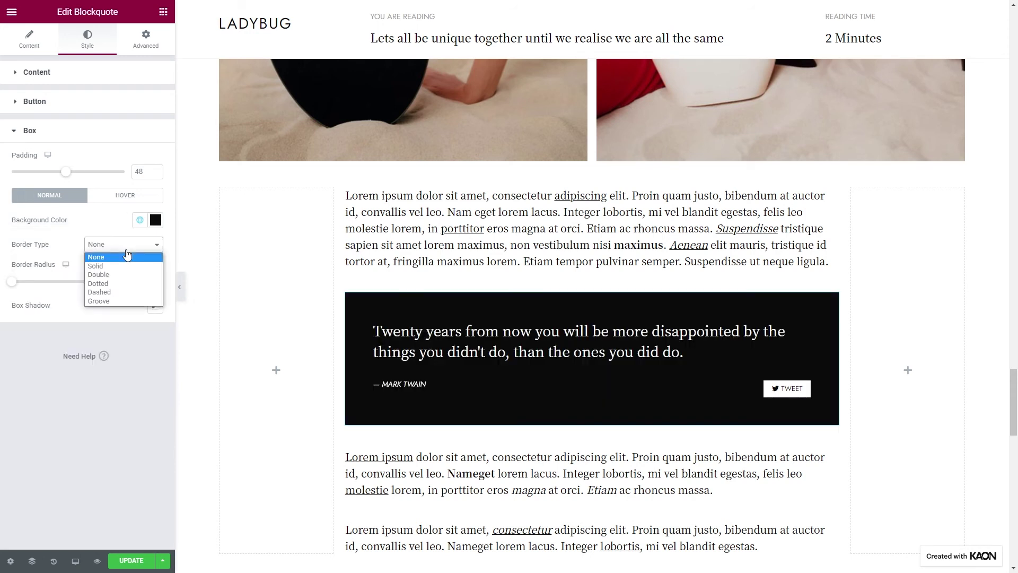
click(126, 256)
click(138, 281)
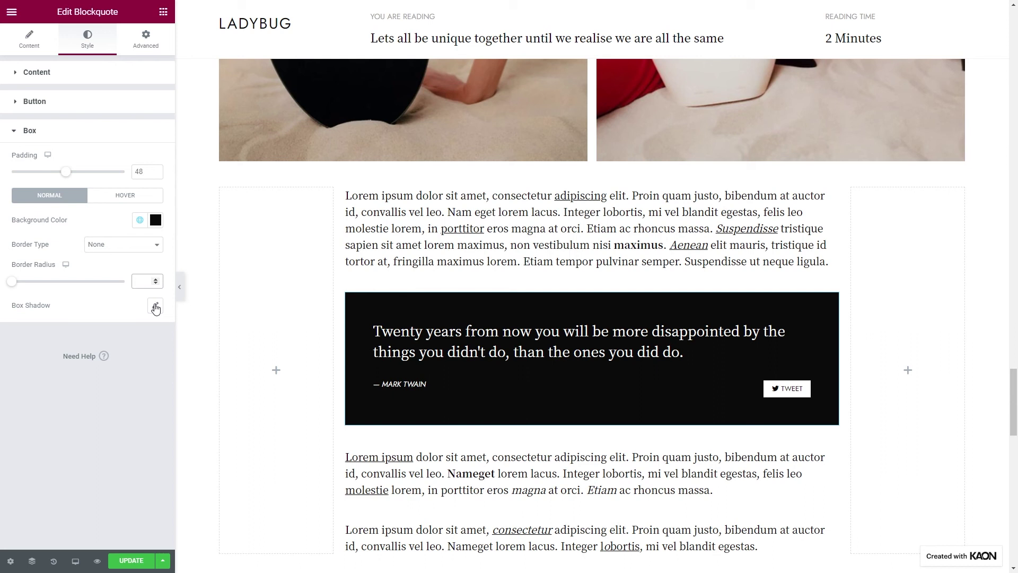
Update the post and test the blockquote's Tweet button in the page preview
click(126, 564)
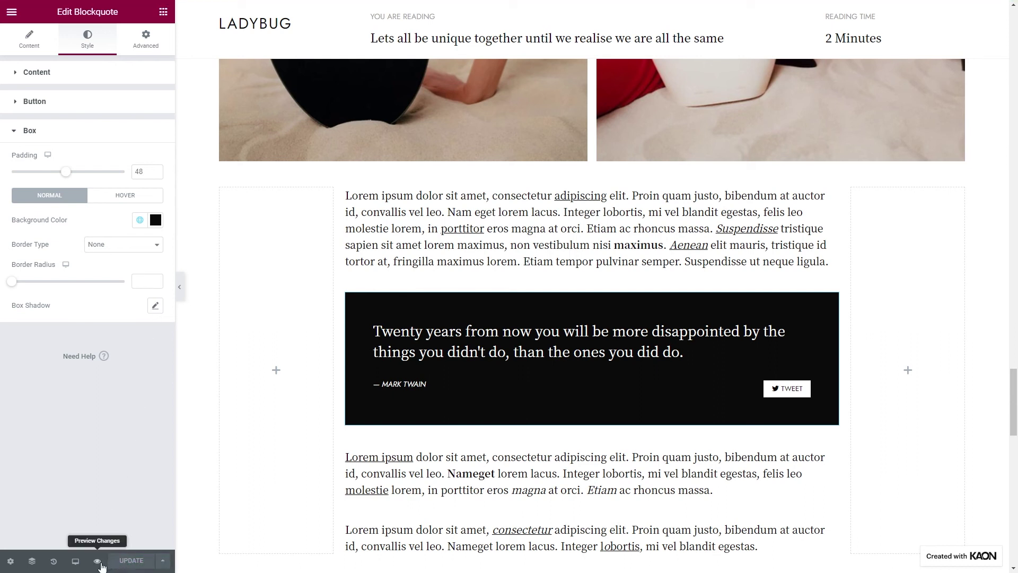
click(98, 562)
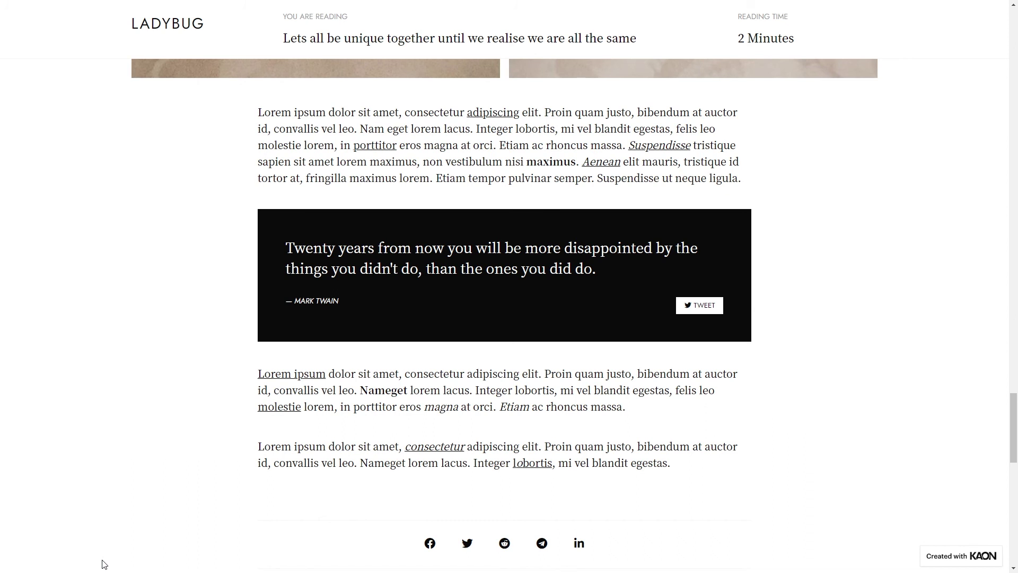
click(708, 309)
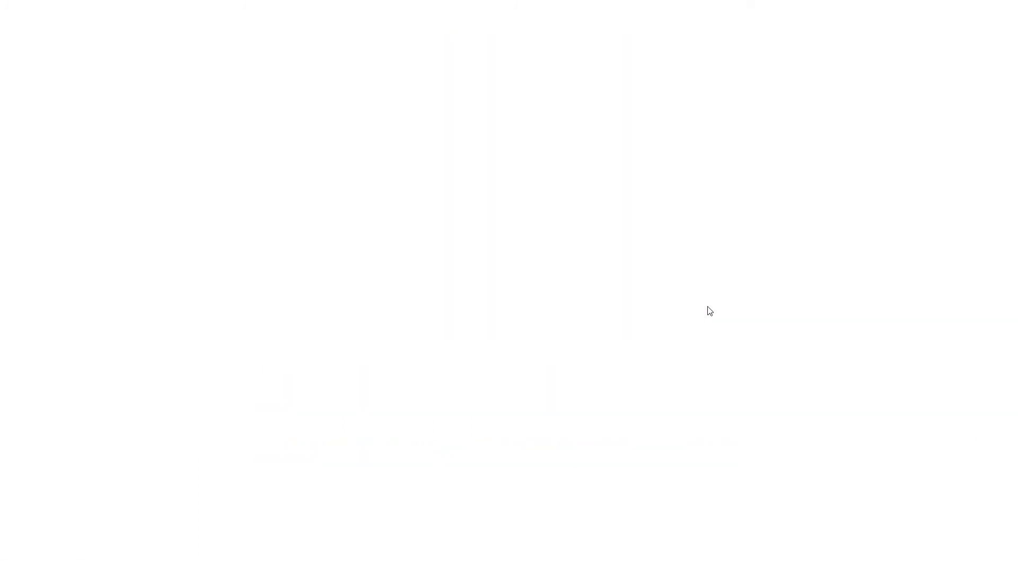